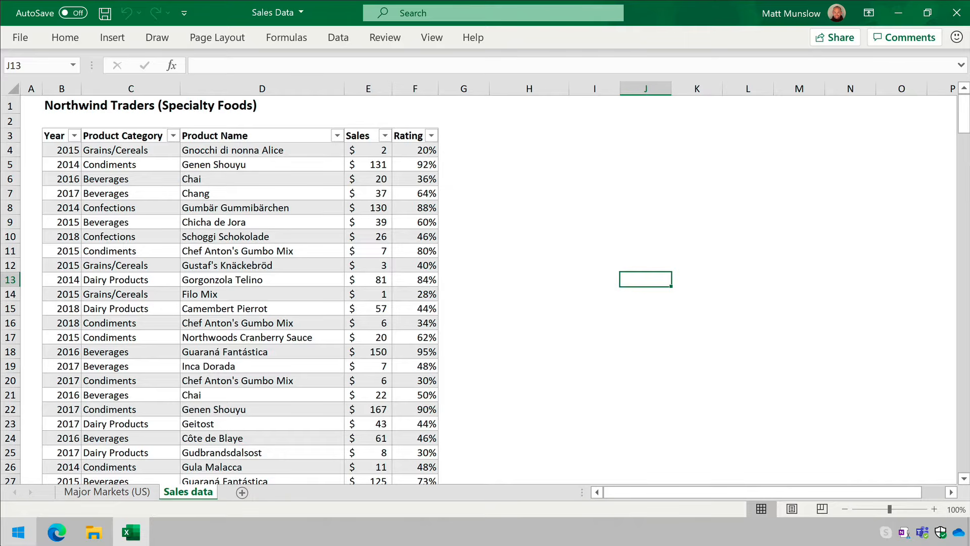
Examine the workbook's Table3 table of states and the Sales_Data table of Northwind Traders products.
{"action": "left_click", "coordinate": [73, 65]}
{"action": "left_click", "coordinate": [56, 99]}
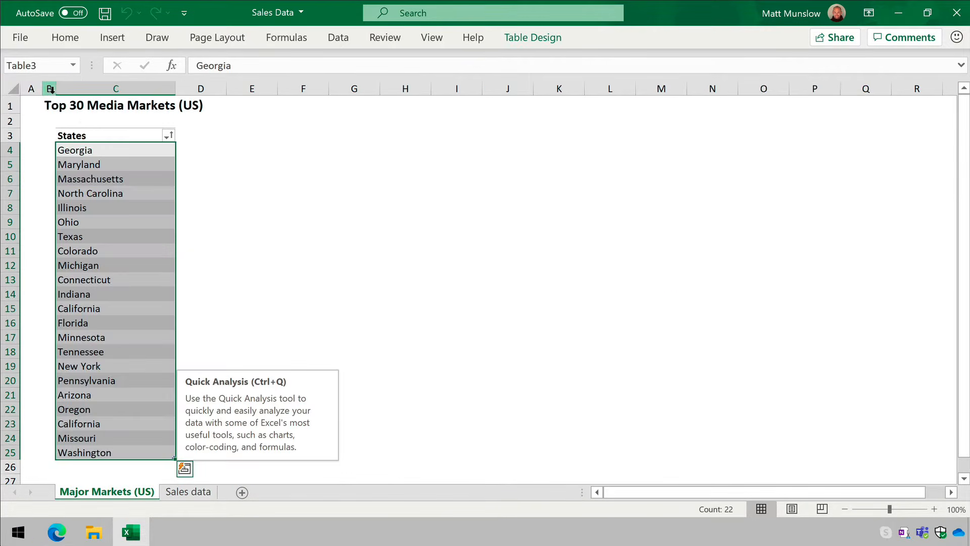
{"action": "left_click", "coordinate": [200, 164]}
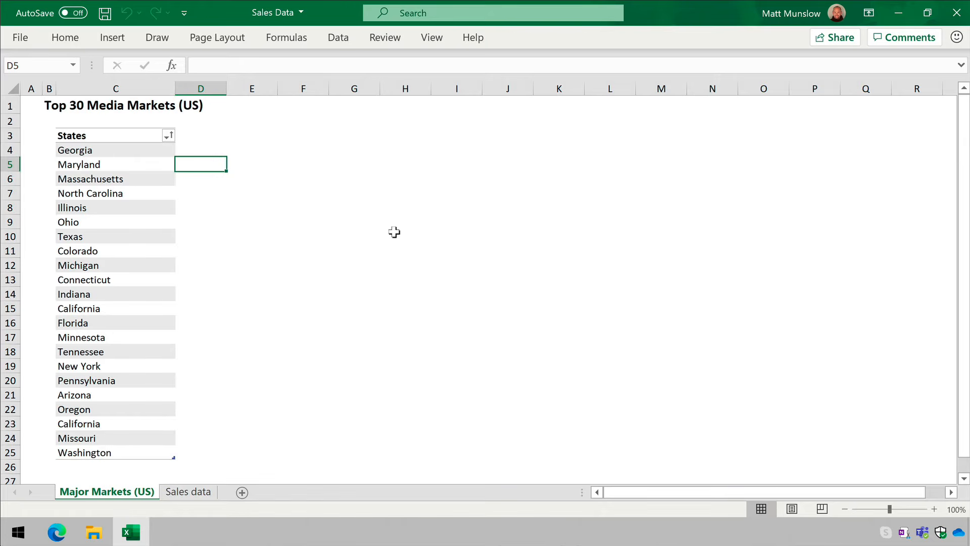
{"action": "left_click", "coordinate": [73, 66]}
{"action": "left_click", "coordinate": [25, 115]}
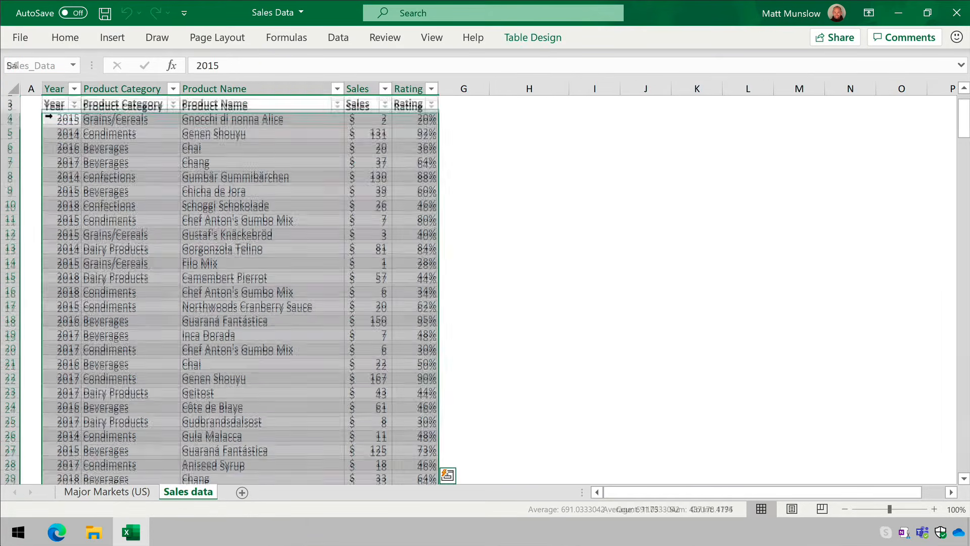
{"action": "scroll", "coordinate": [266, 188], "scroll_direction": "up", "scroll_amount": 1}
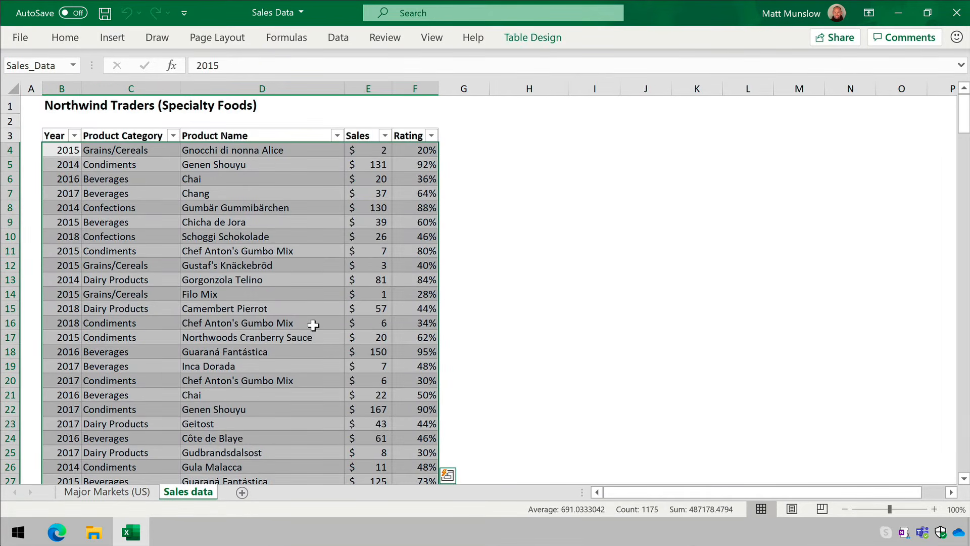
{"action": "left_click_drag", "start_coordinate": [553, 293], "coordinate": [555, 286]}
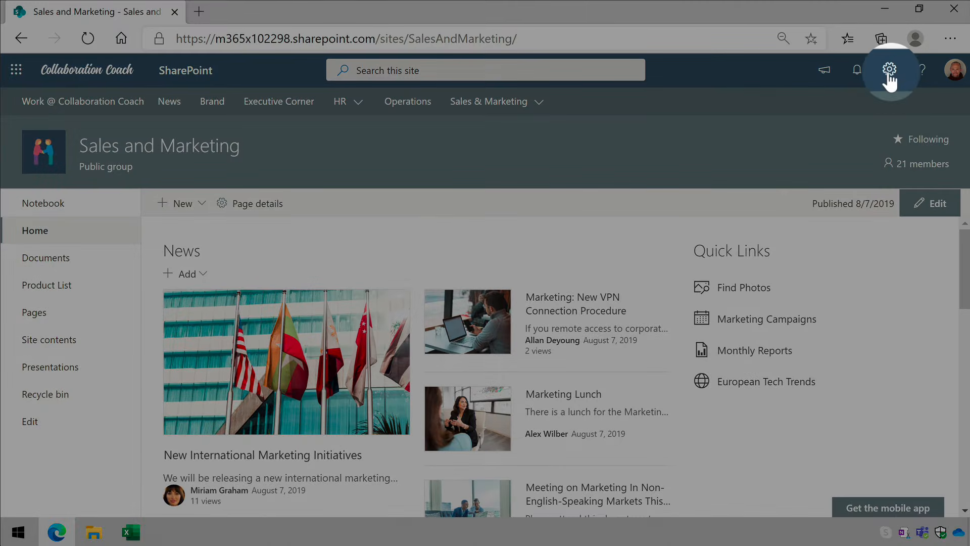
Start a new list from Excel in the site contents of the Sales and Marketing SharePoint site.
{"action": "left_click", "coordinate": [889, 70]}
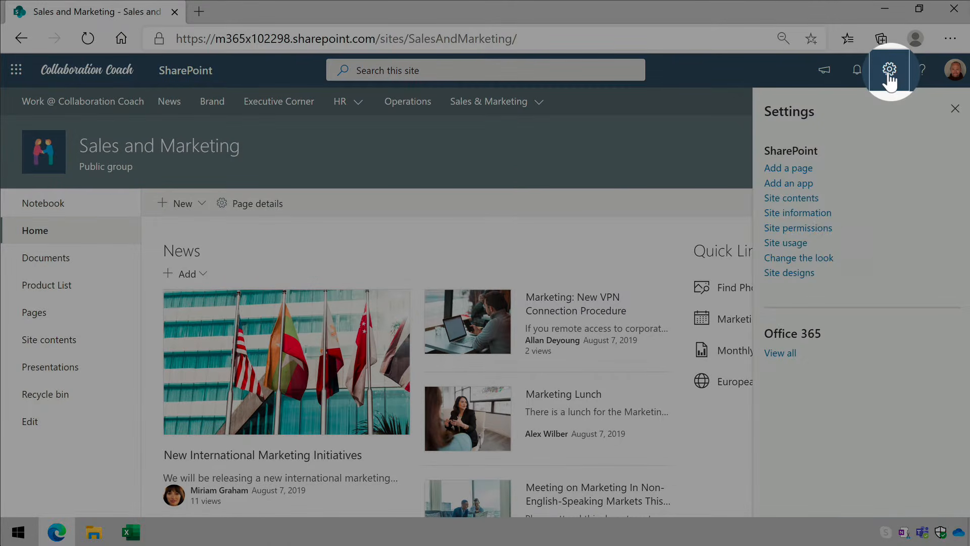
{"action": "left_click", "coordinate": [799, 198]}
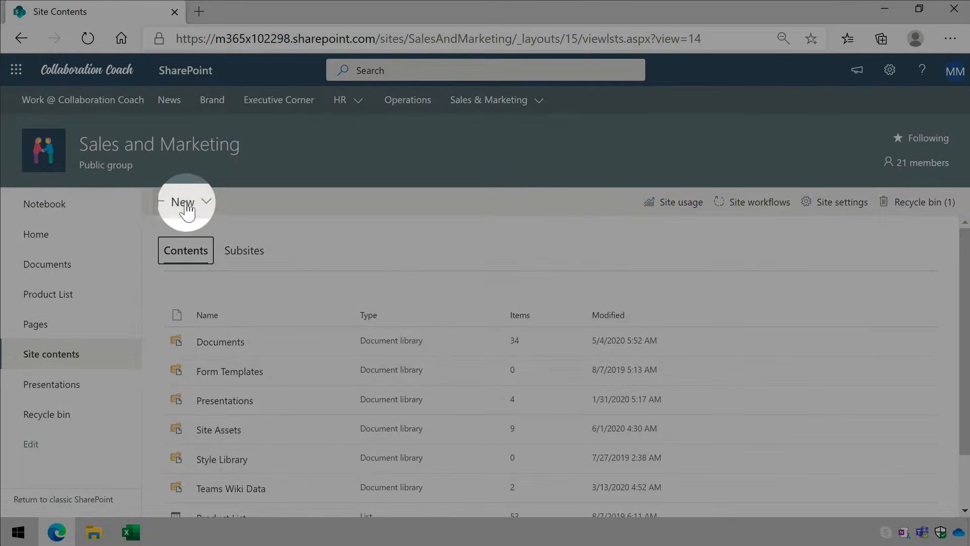
{"action": "left_click", "coordinate": [188, 206]}
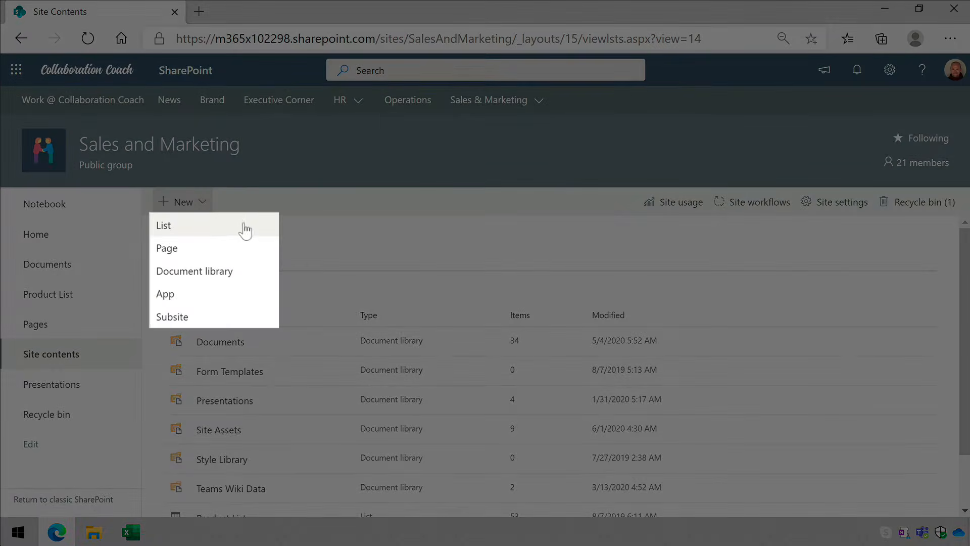
{"action": "left_click", "coordinate": [262, 230]}
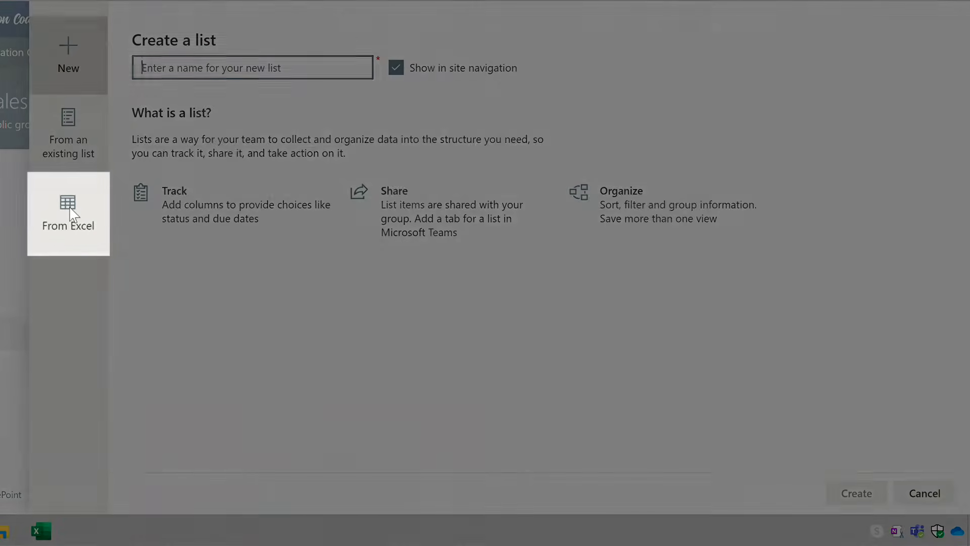
{"action": "left_click", "coordinate": [71, 211]}
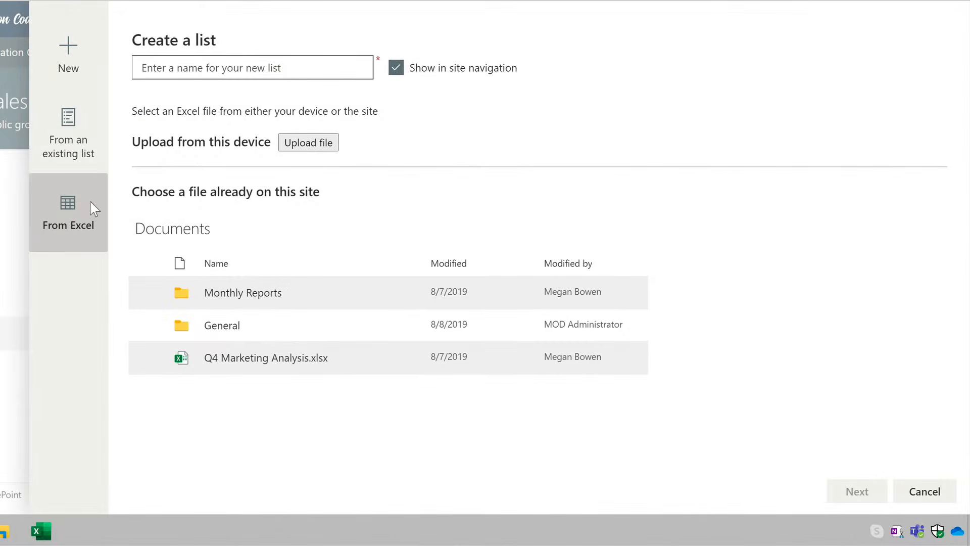
Name the new list Sales and keep it shown in the site navigation.
{"action": "left_click", "coordinate": [206, 74]}
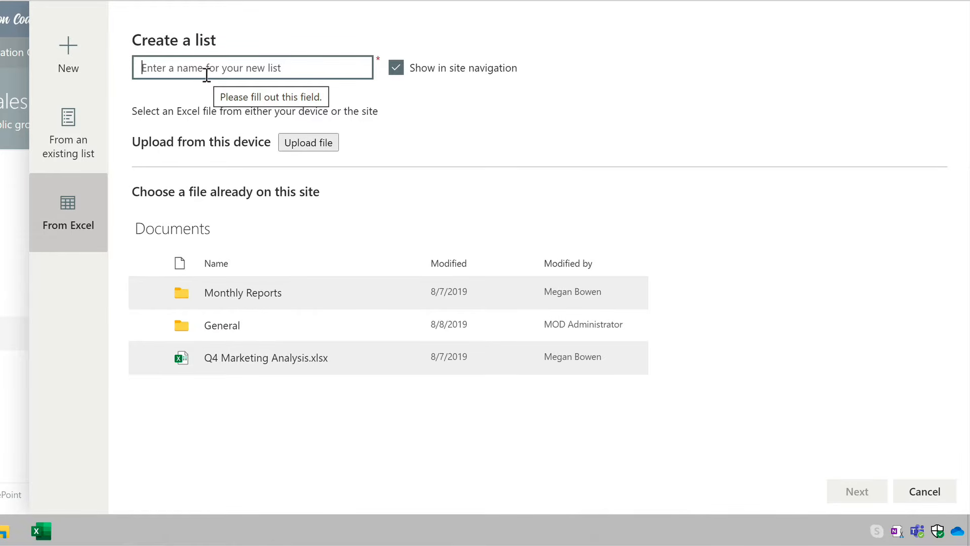
{"action": "type", "text": "Sales"}
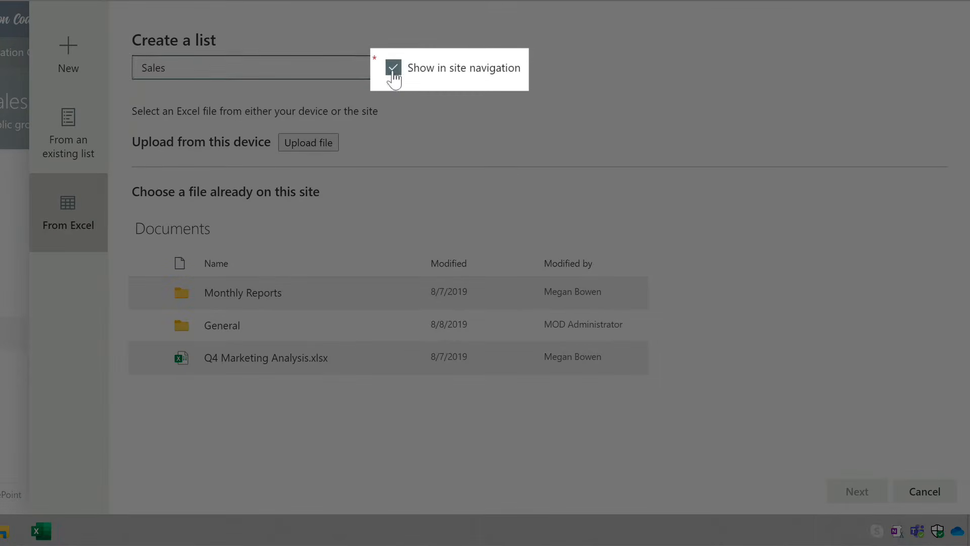
{"action": "left_click", "coordinate": [394, 73]}
{"action": "left_click", "coordinate": [395, 70]}
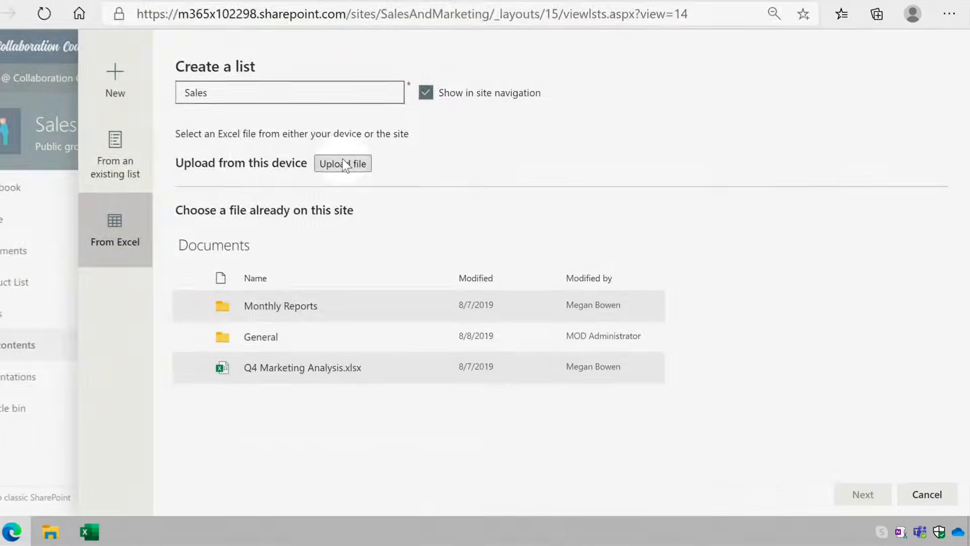
Upload the Sales Data workbook from the Demo folder in Downloads as the list's source file.
{"action": "left_click", "coordinate": [308, 143]}
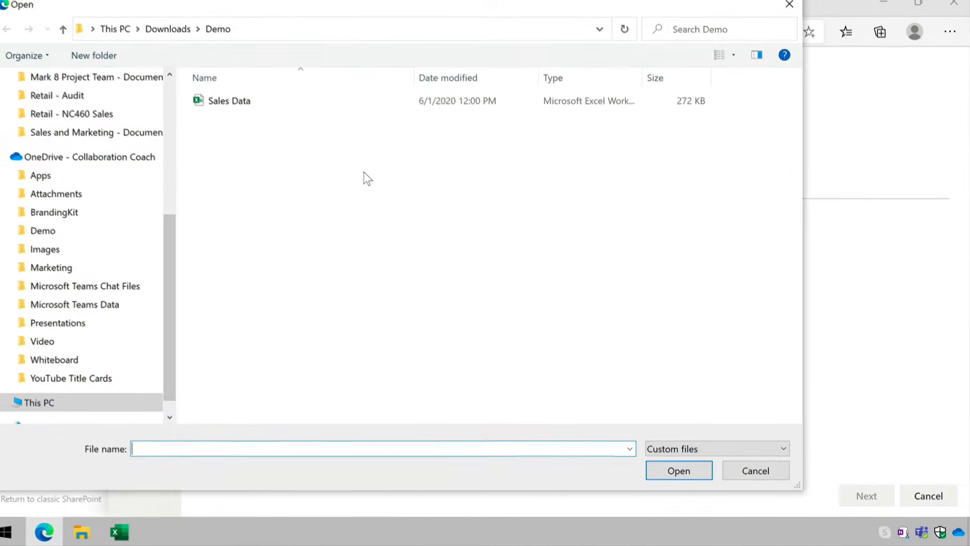
{"action": "left_click", "coordinate": [241, 106]}
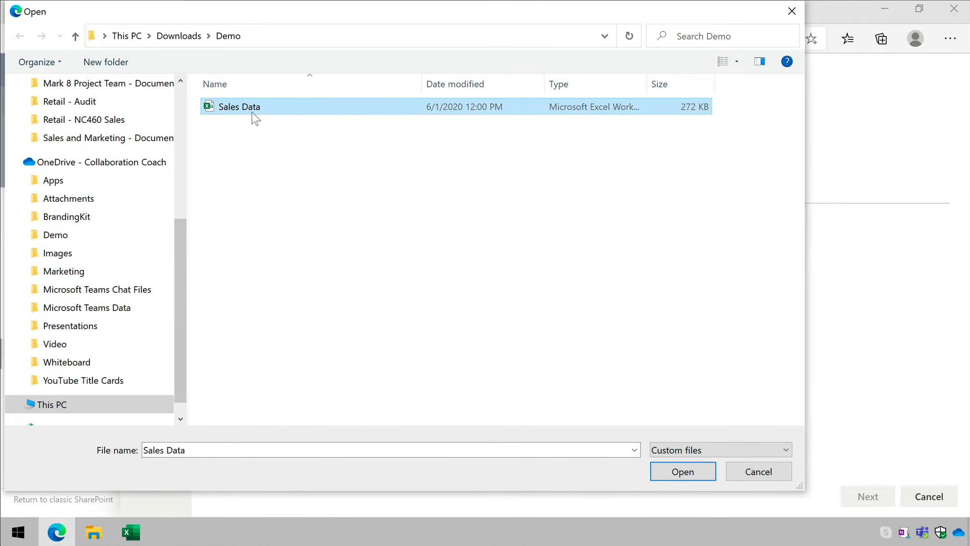
{"action": "left_click", "coordinate": [688, 471]}
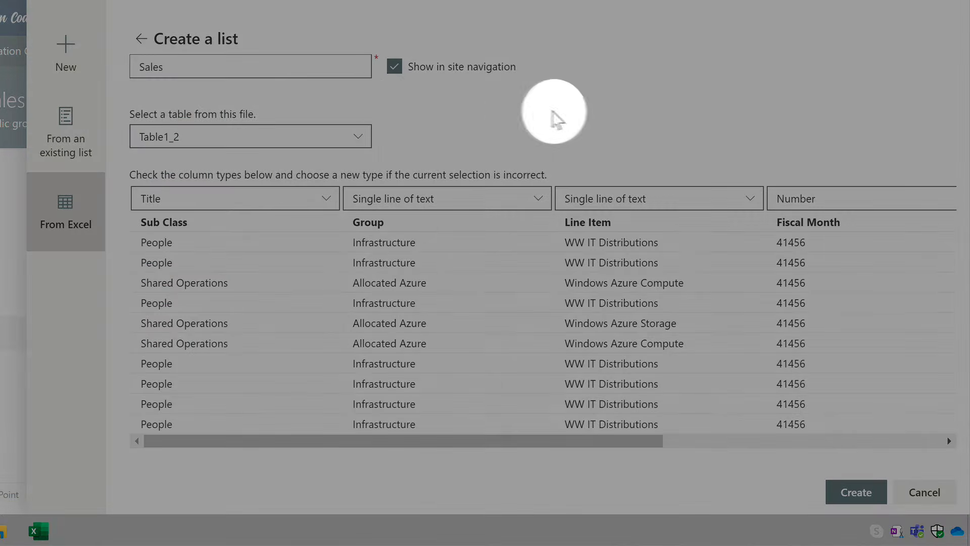
Preview Table3 from the uploaded workbook and choose Sales_Data as the table to import.
{"action": "left_click", "coordinate": [356, 137]}
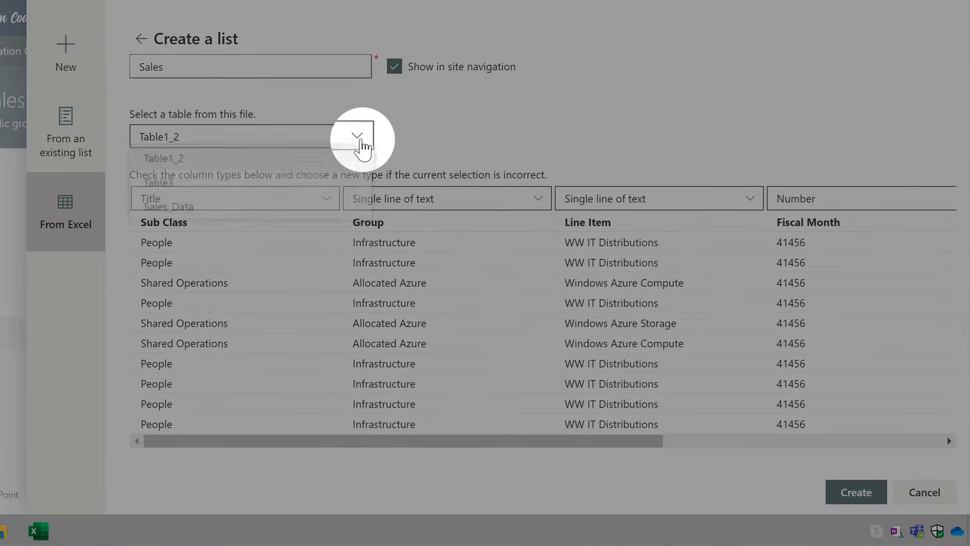
{"action": "left_click", "coordinate": [250, 194]}
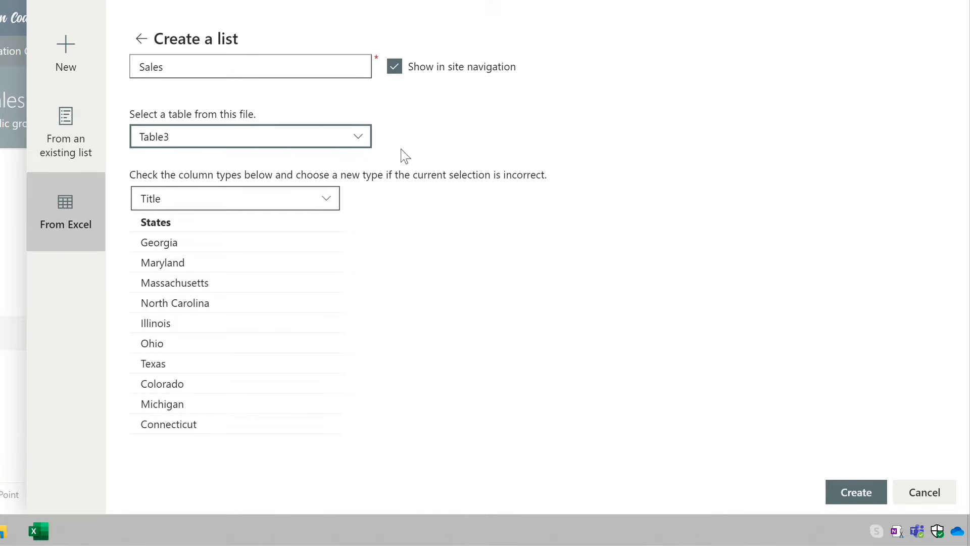
{"action": "left_click", "coordinate": [359, 140]}
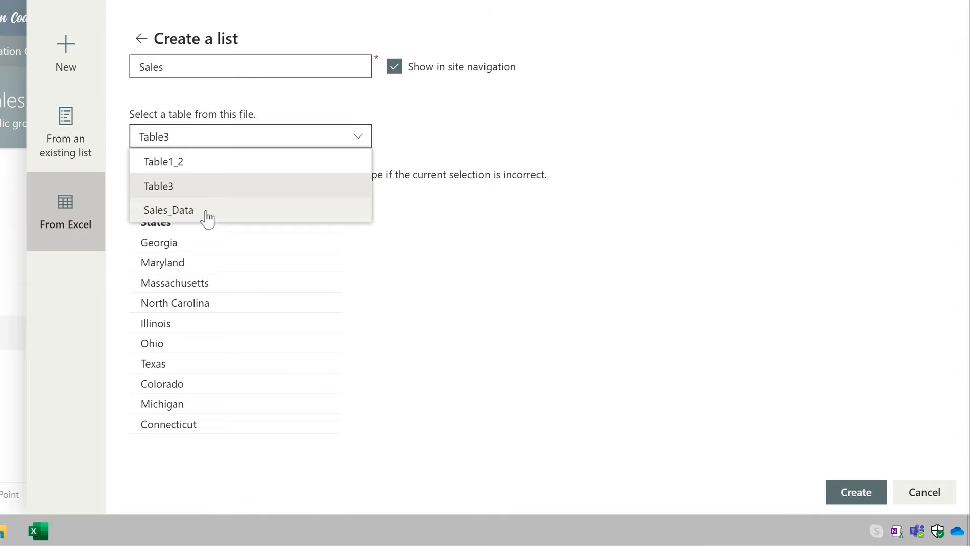
{"action": "left_click", "coordinate": [168, 210]}
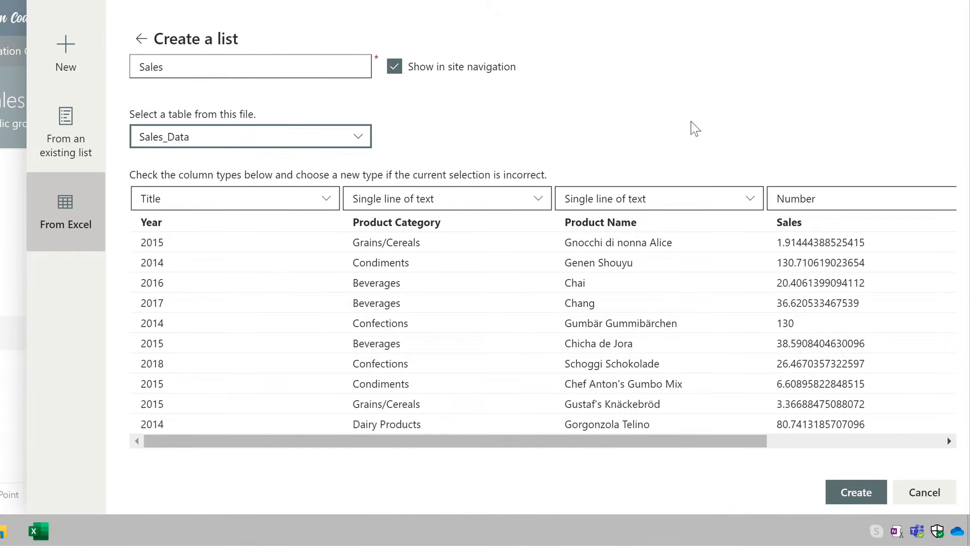
Review the columns of the table to import and the type options for Product Category and Product Name.
{"action": "left_click_drag", "start_coordinate": [628, 443], "coordinate": [803, 441]}
{"action": "left_click_drag", "start_coordinate": [626, 443], "coordinate": [455, 442]}
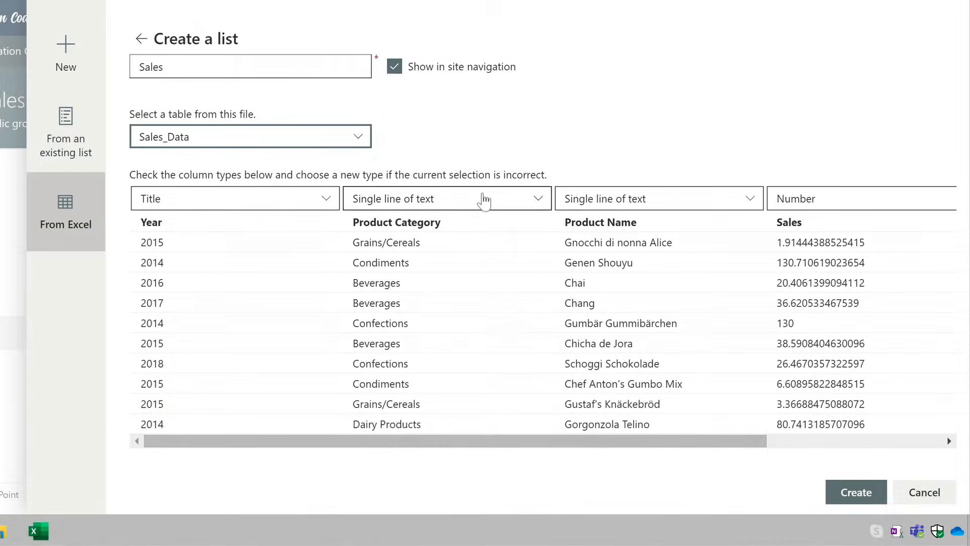
{"action": "left_click", "coordinate": [480, 200]}
{"action": "left_click", "coordinate": [528, 153]}
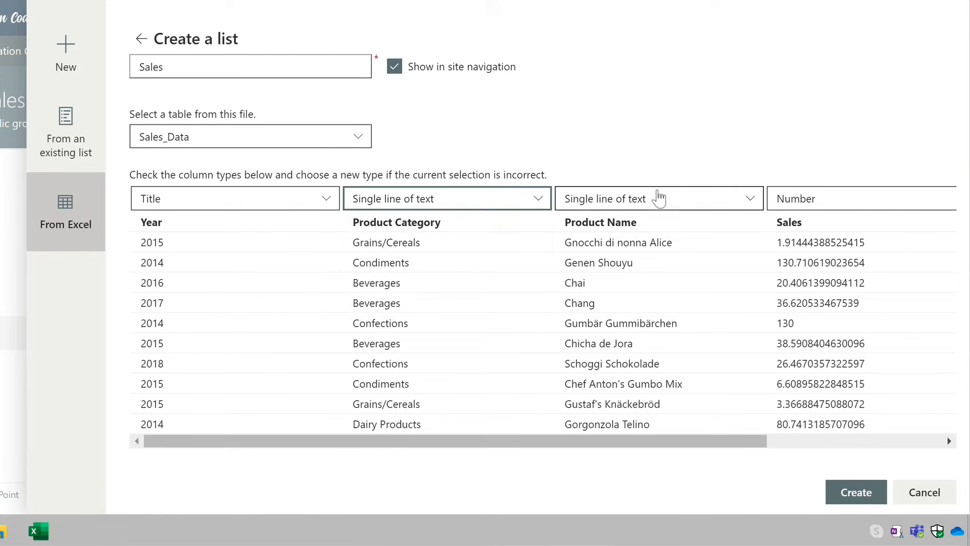
{"action": "left_click", "coordinate": [656, 198]}
{"action": "left_click", "coordinate": [688, 151]}
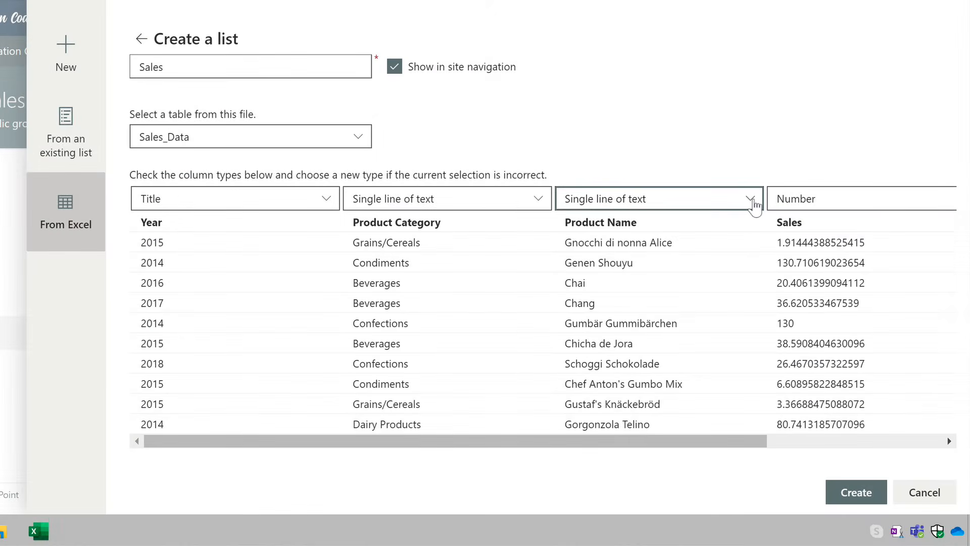
Create the list with Product Name as the Title column and Year as a single line of text.
{"action": "left_click", "coordinate": [753, 201]}
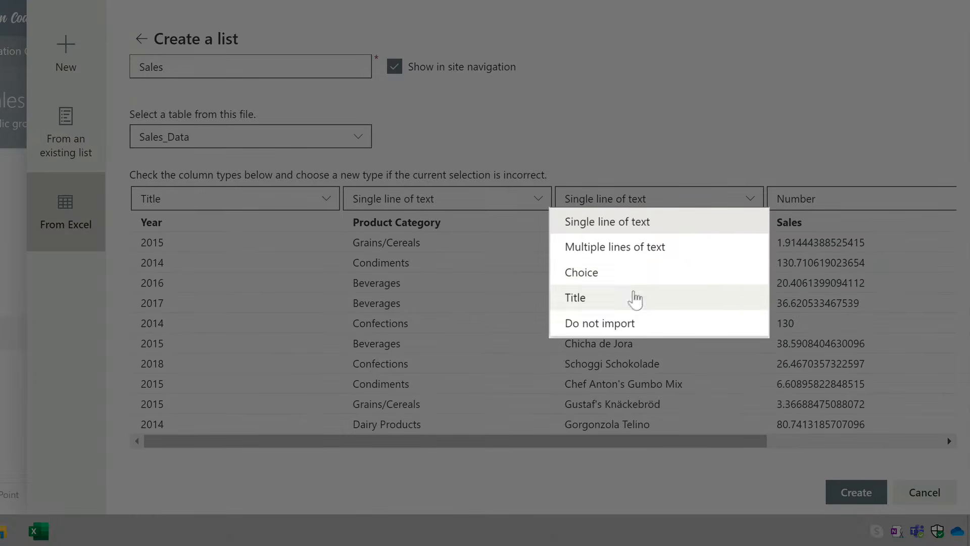
{"action": "left_click", "coordinate": [631, 298]}
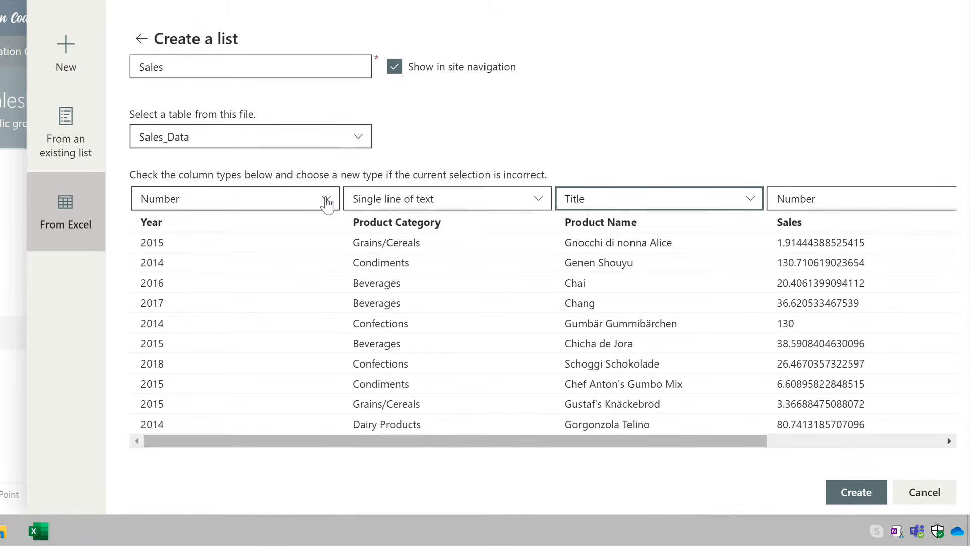
{"action": "left_click", "coordinate": [328, 199]}
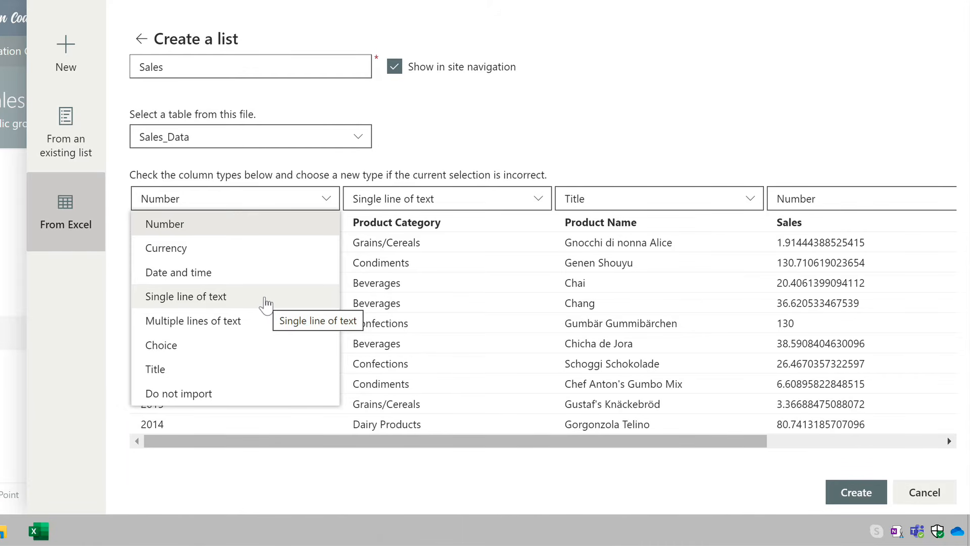
{"action": "left_click", "coordinate": [266, 303]}
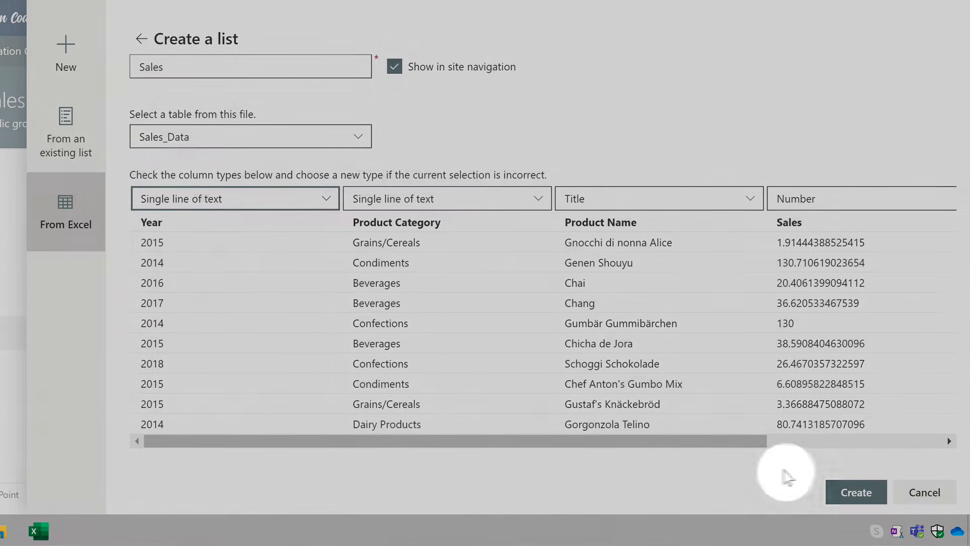
{"action": "left_click", "coordinate": [858, 491]}
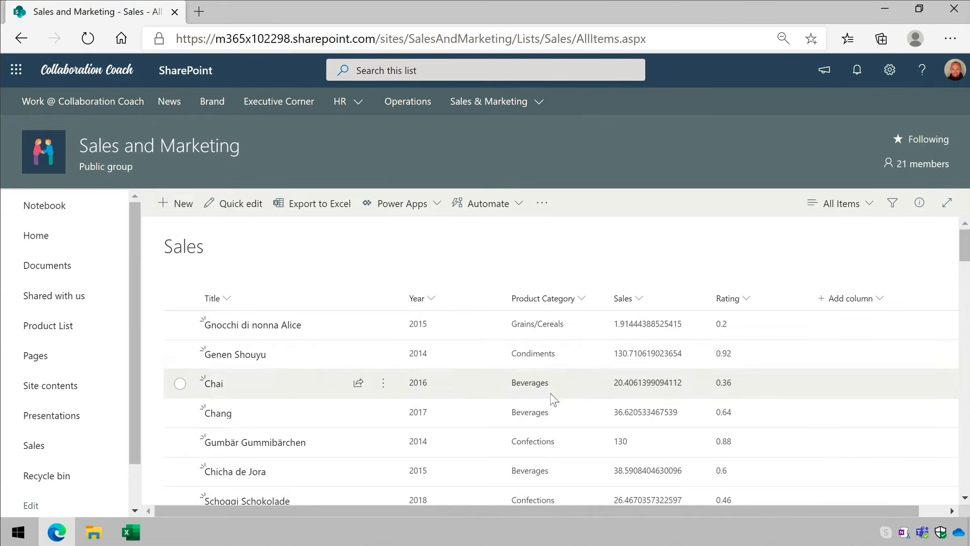
Set the number of decimal places of the list's Sales column to 0 and save the column.
{"action": "scroll", "coordinate": [553, 399], "scroll_direction": "down", "scroll_amount": 4}
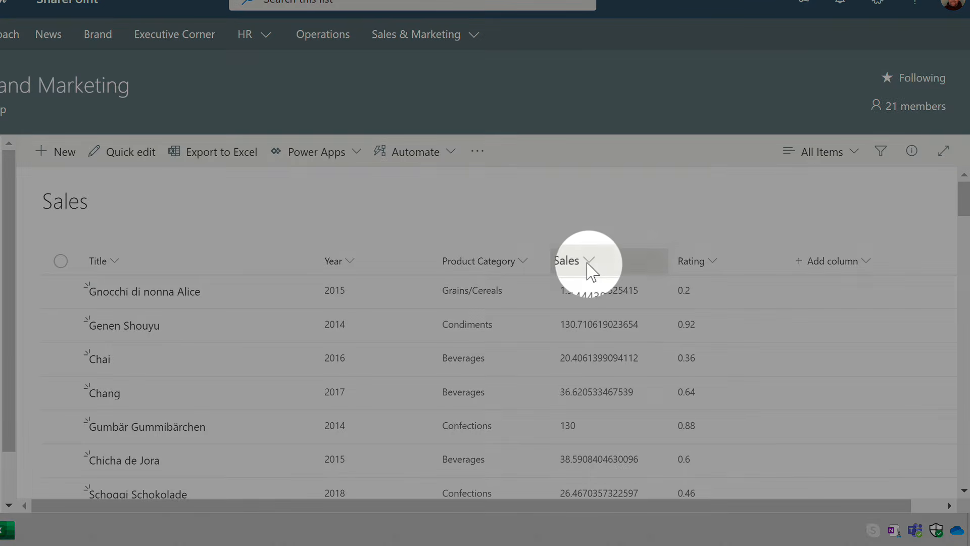
{"action": "left_click", "coordinate": [588, 262]}
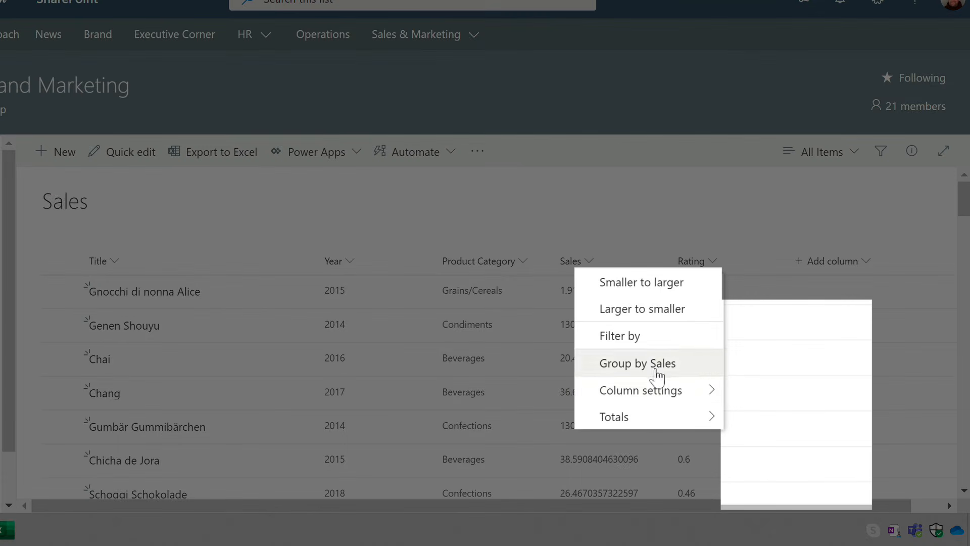
{"action": "mouse_move", "coordinate": [672, 396]}
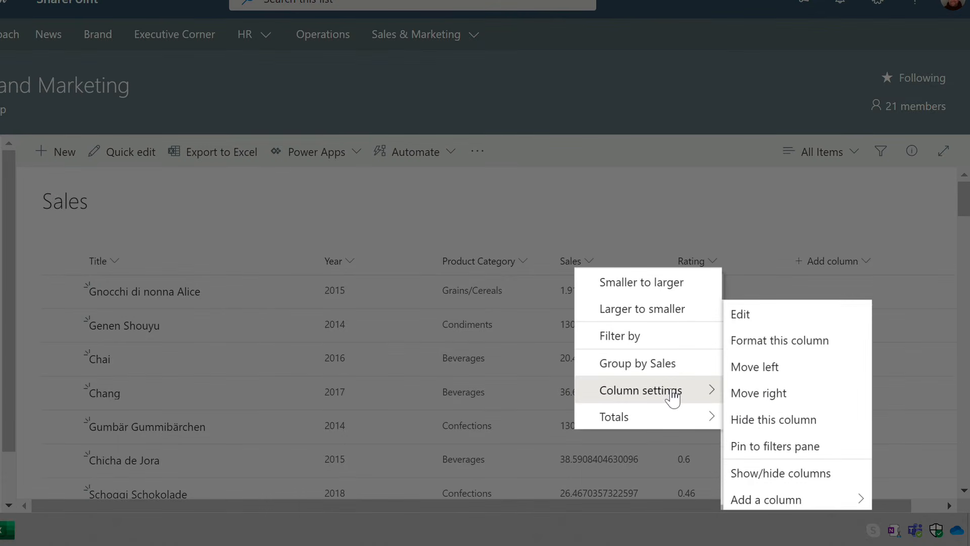
{"action": "left_click", "coordinate": [805, 316]}
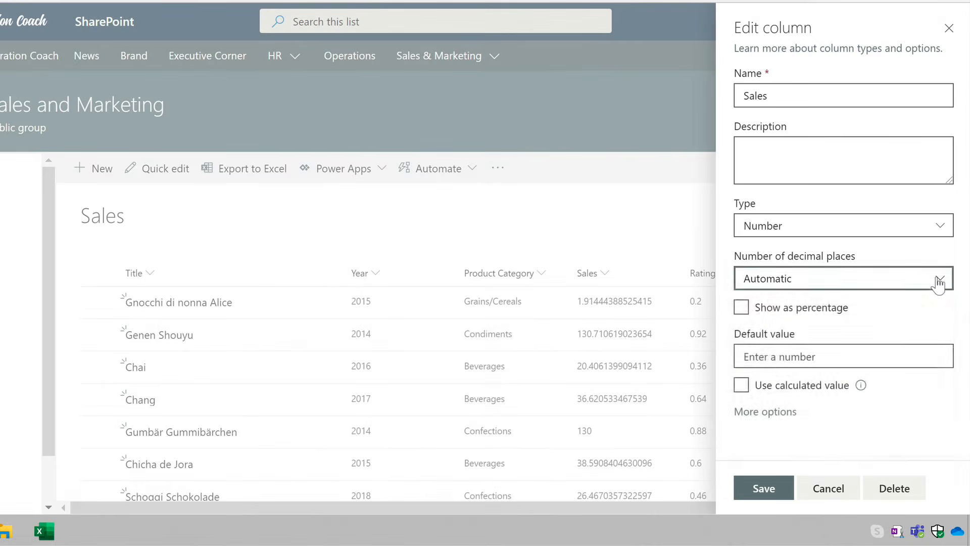
{"action": "left_click", "coordinate": [938, 281]}
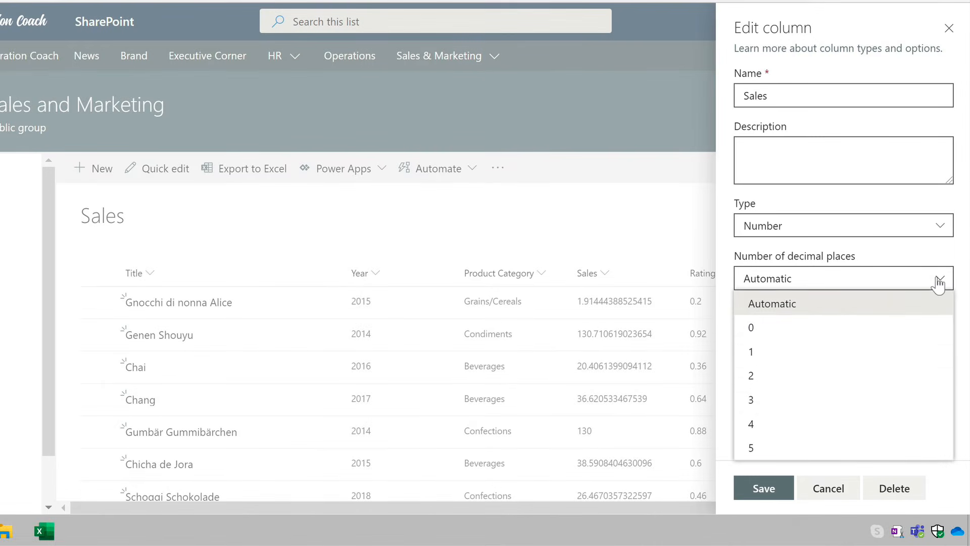
{"action": "left_click", "coordinate": [767, 329]}
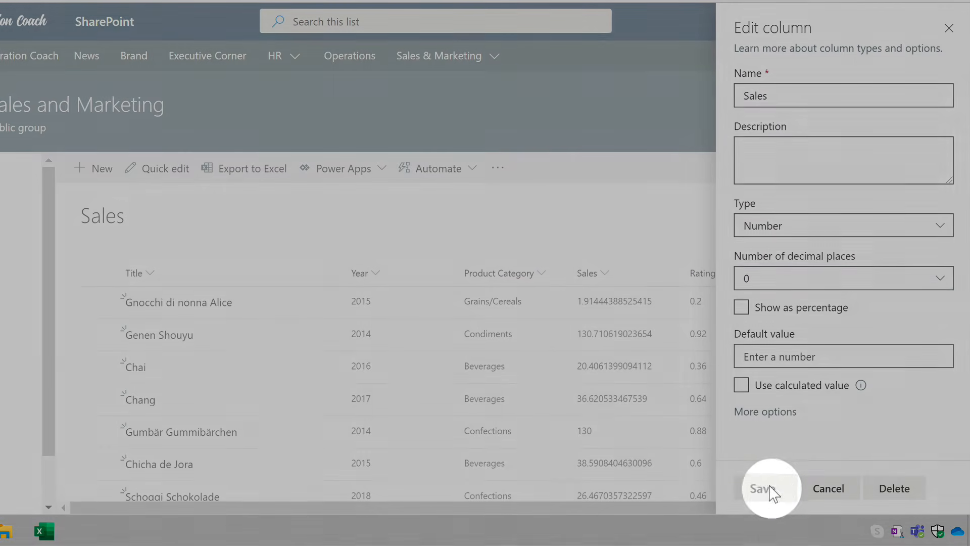
{"action": "left_click", "coordinate": [771, 487]}
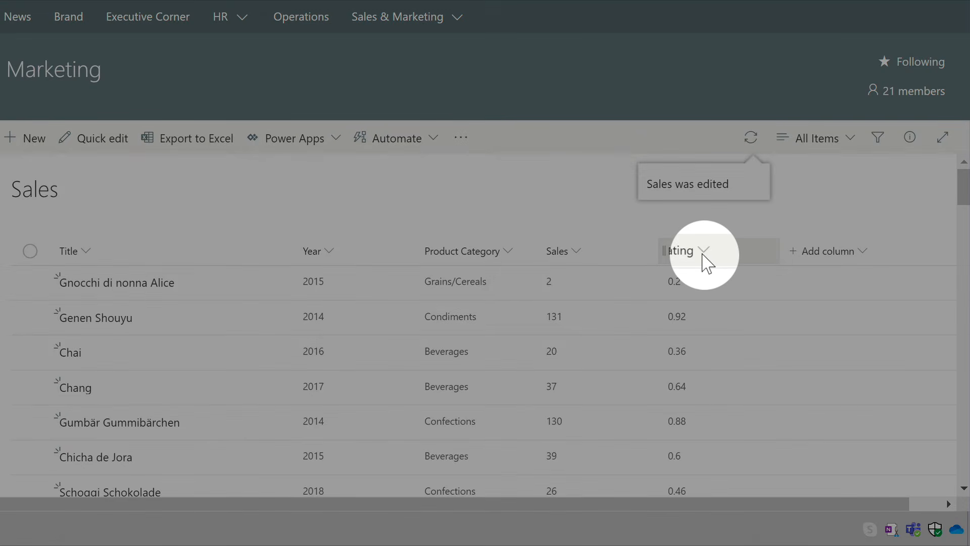
Edit the list's Rating column so its numbers show as percentages, and save the column.
{"action": "left_click", "coordinate": [708, 258]}
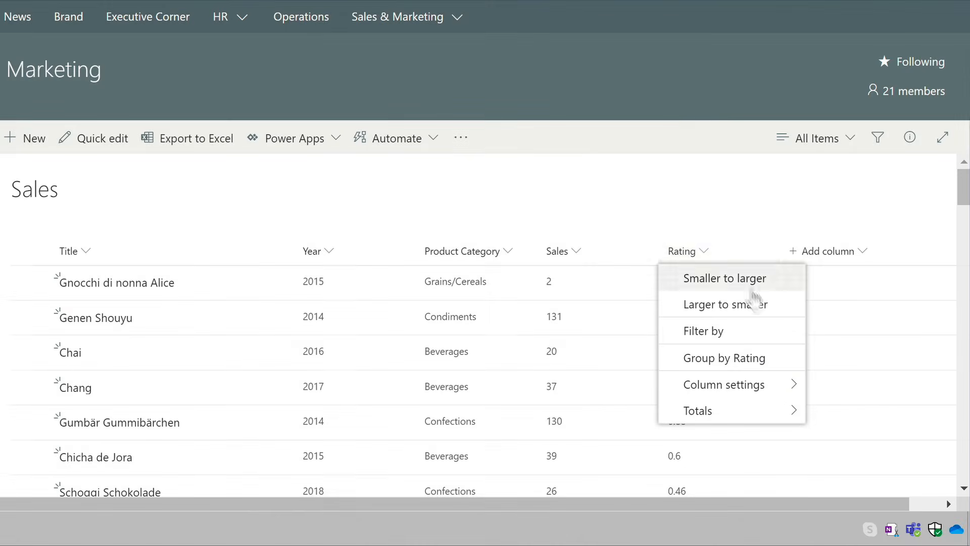
{"action": "mouse_move", "coordinate": [768, 392]}
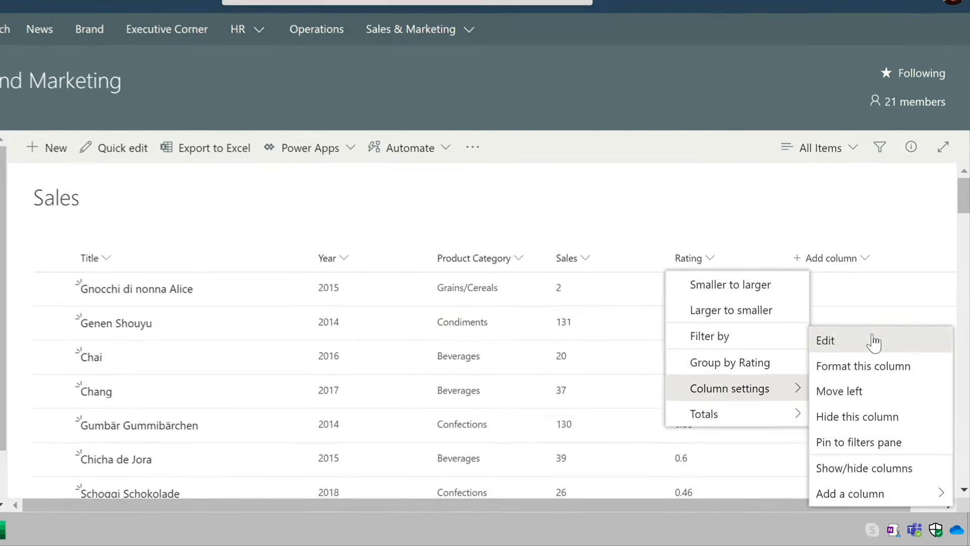
{"action": "left_click", "coordinate": [871, 332]}
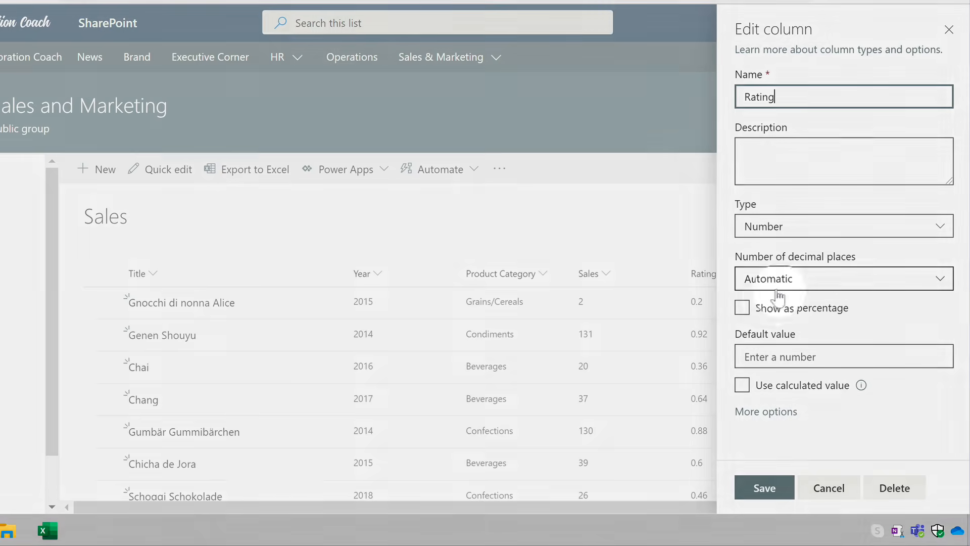
{"action": "left_click", "coordinate": [754, 306]}
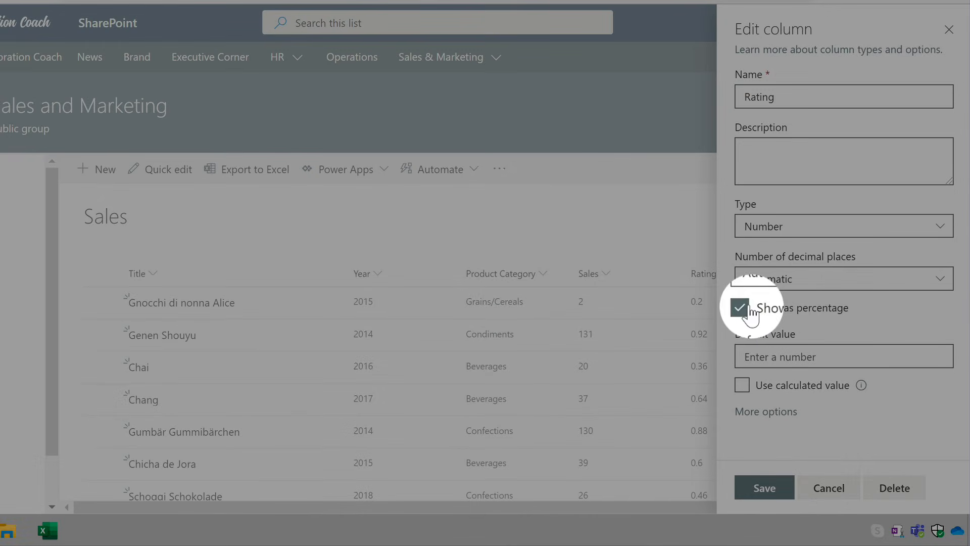
{"action": "left_click", "coordinate": [764, 488]}
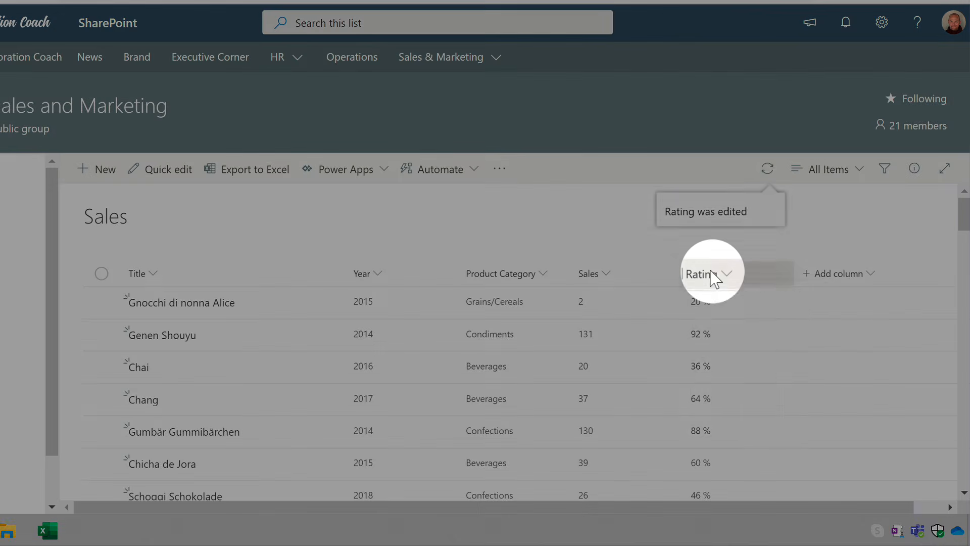
Format the Rating column with the Data bars template, save the formatting and close the format settings.
{"action": "left_click", "coordinate": [712, 275]}
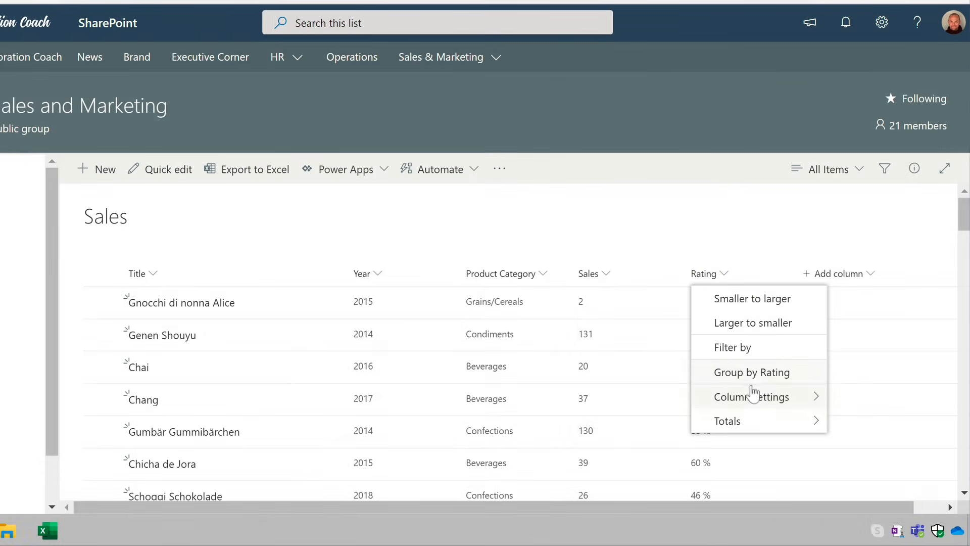
{"action": "left_click", "coordinate": [751, 395]}
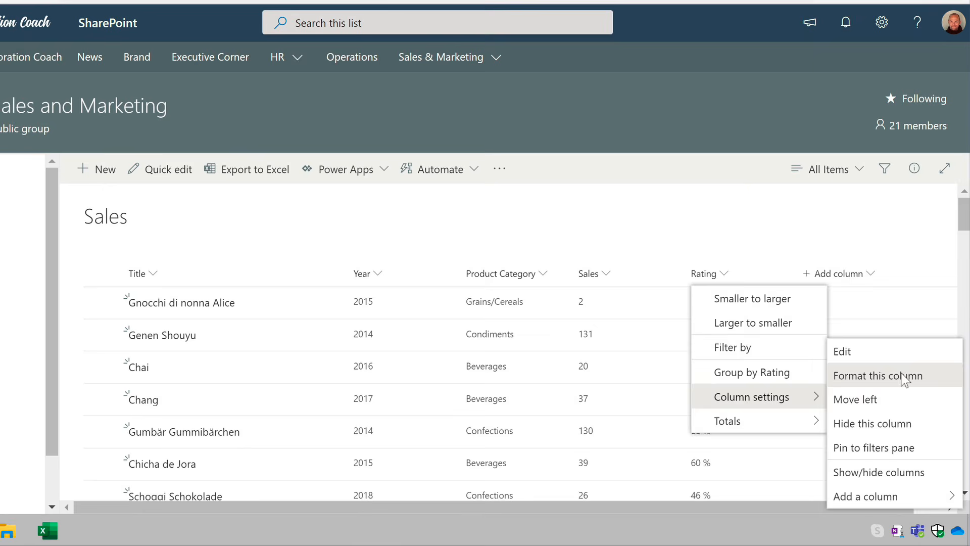
{"action": "left_click", "coordinate": [903, 376]}
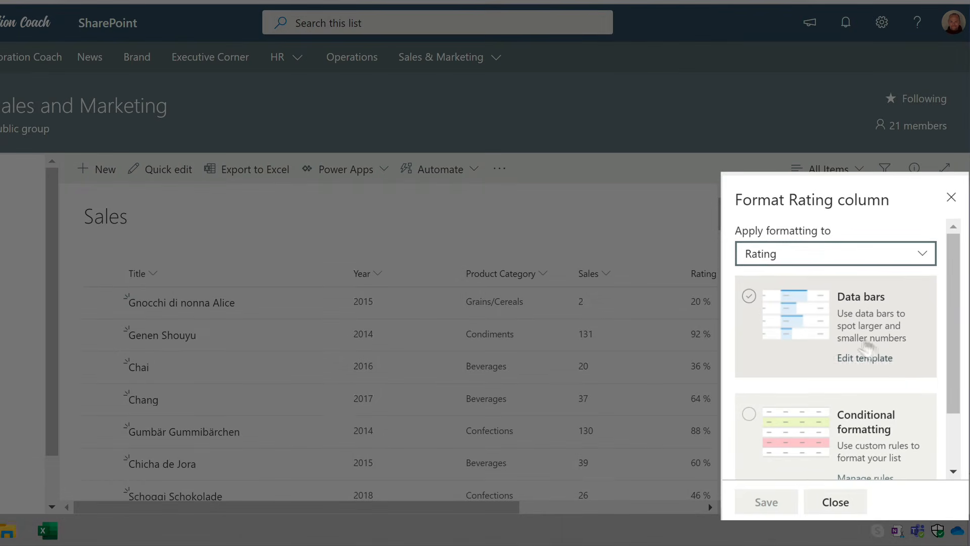
{"action": "left_click", "coordinate": [819, 331]}
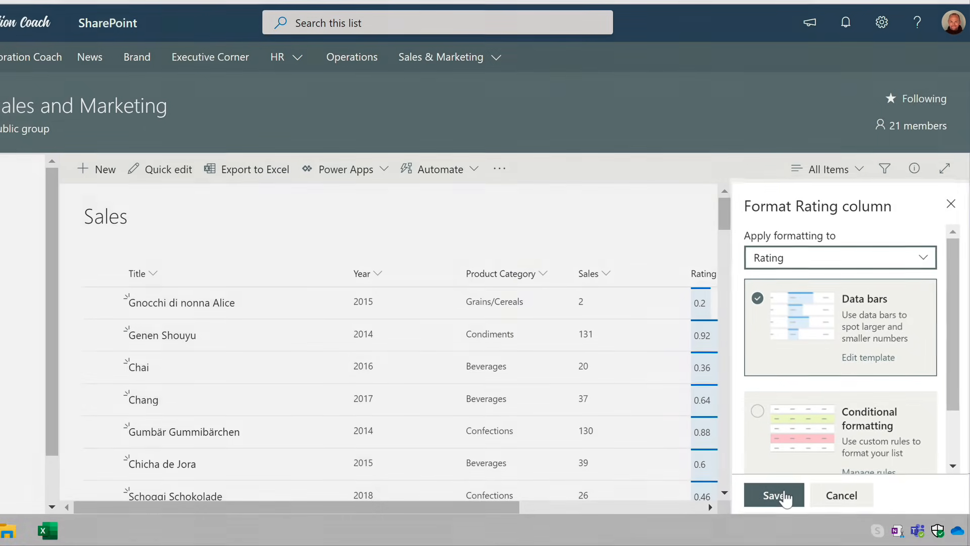
{"action": "left_click", "coordinate": [777, 503]}
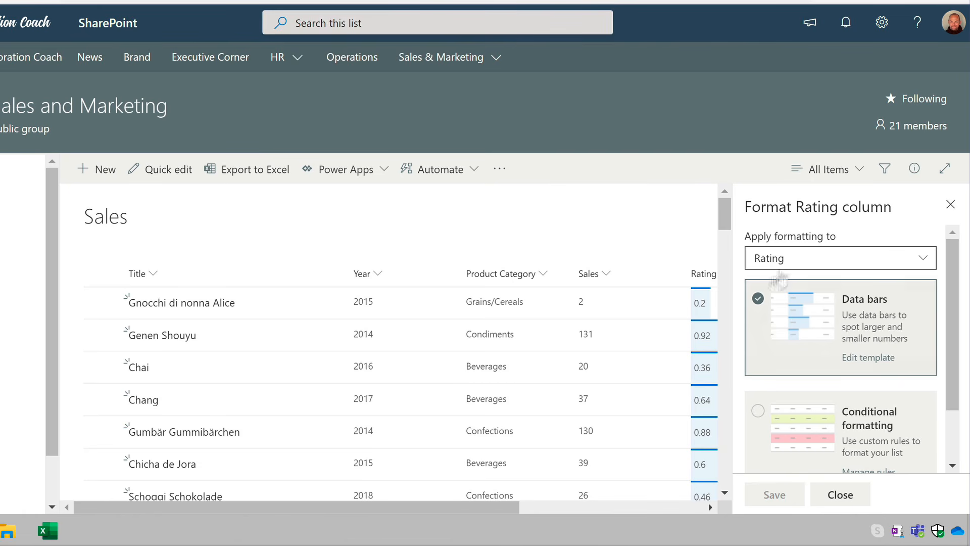
{"action": "left_click", "coordinate": [951, 204]}
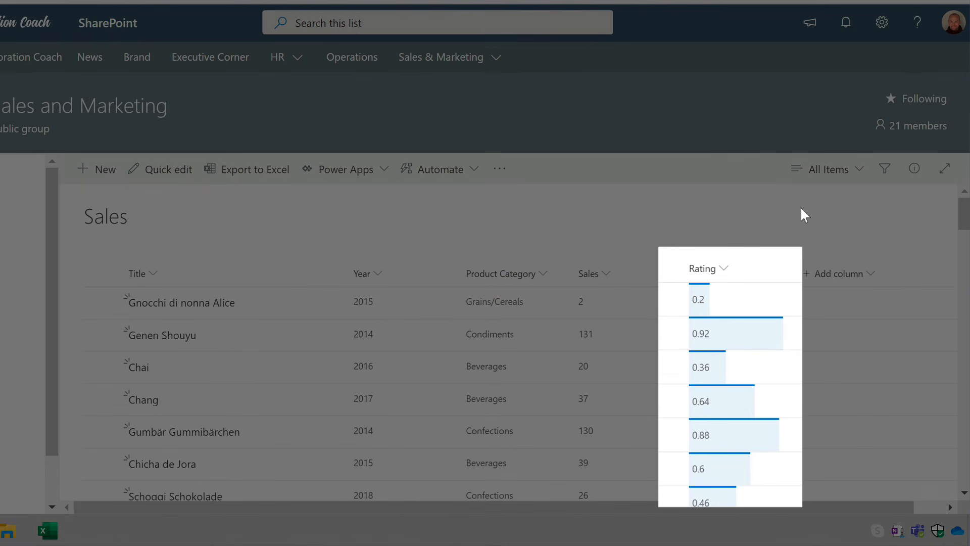